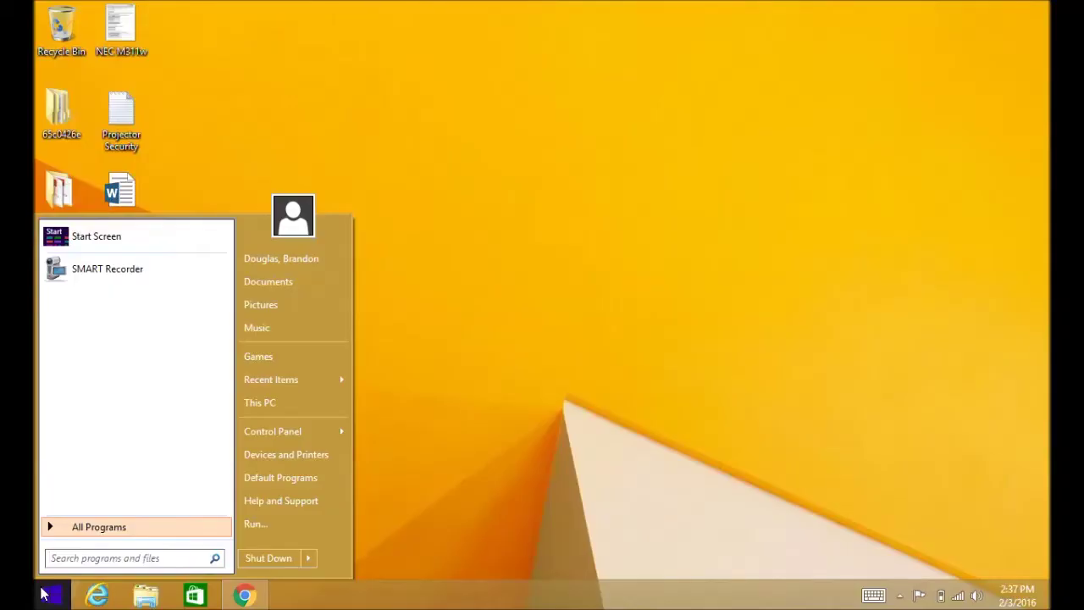
Search the computer for "smart setting" and open SMART Settings
{"action": "type", "text": "smart"}
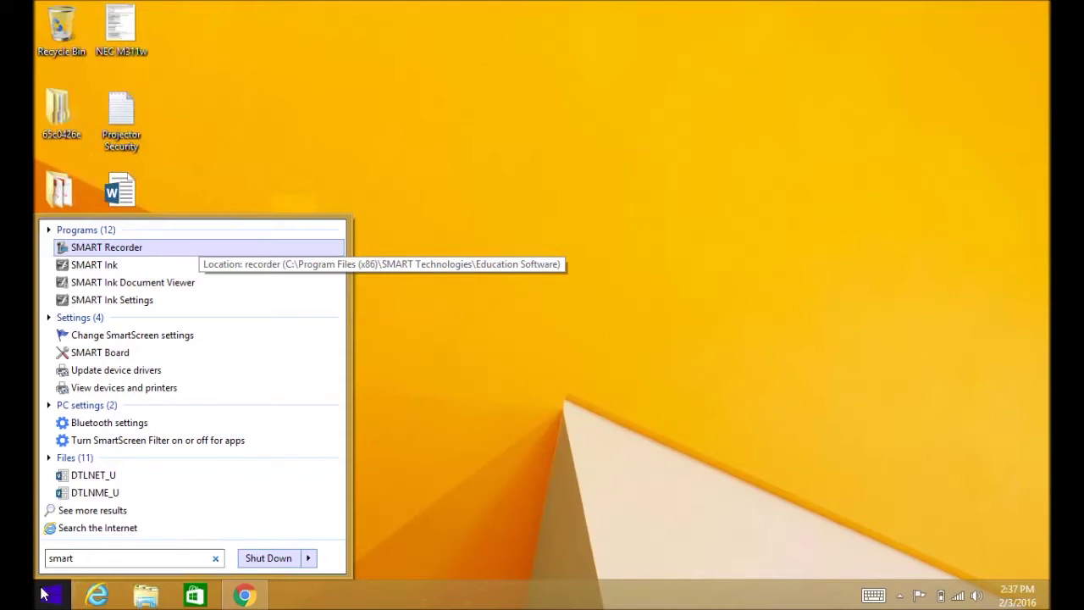
{"action": "type", "text": "se"}
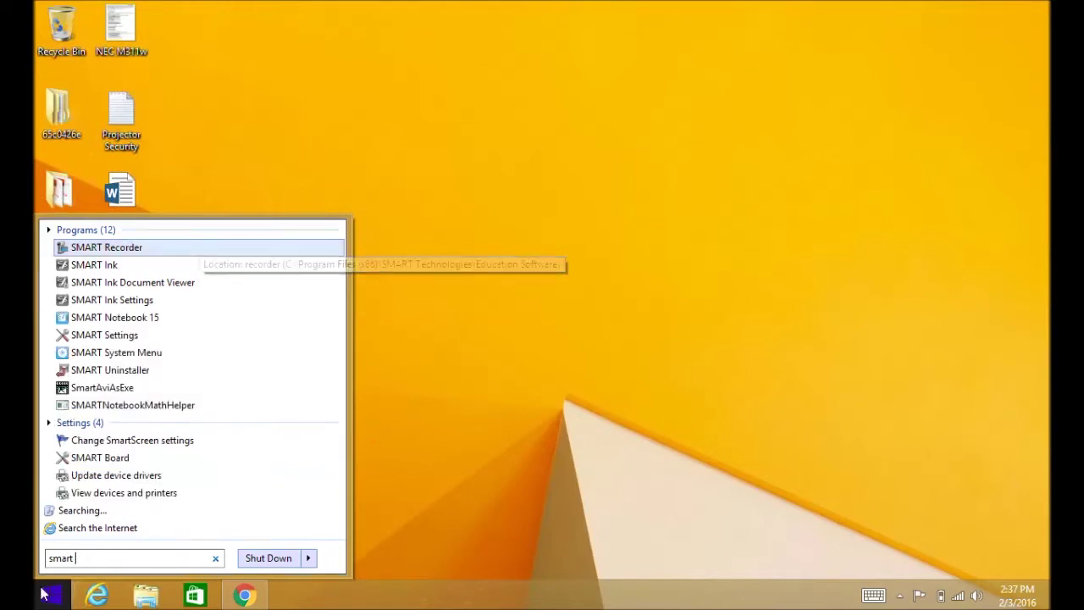
{"action": "type", "text": "tting"}
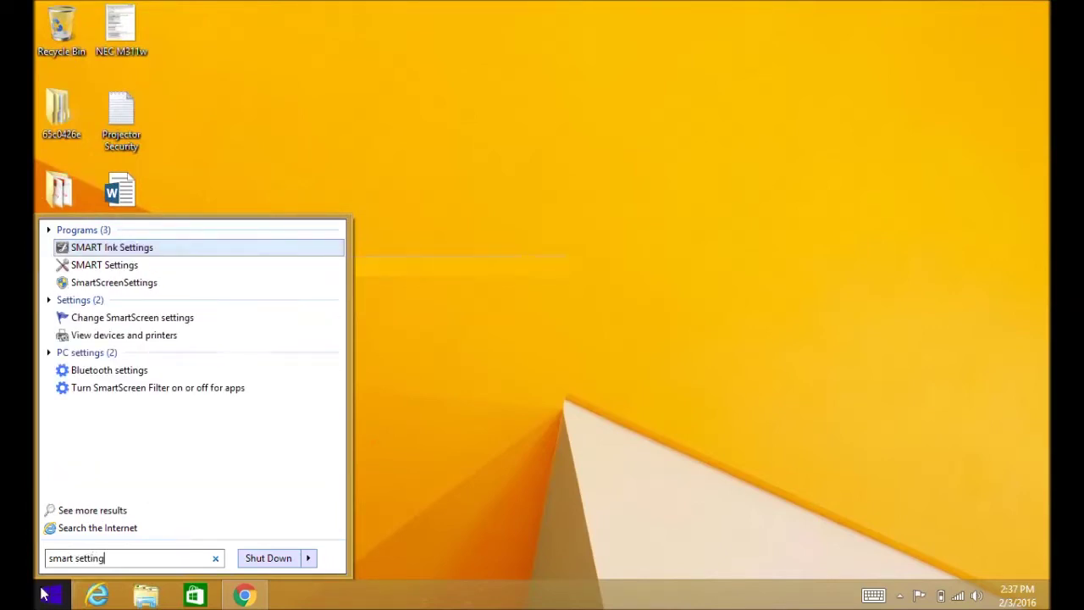
{"action": "left_click", "coordinate": [118, 268]}
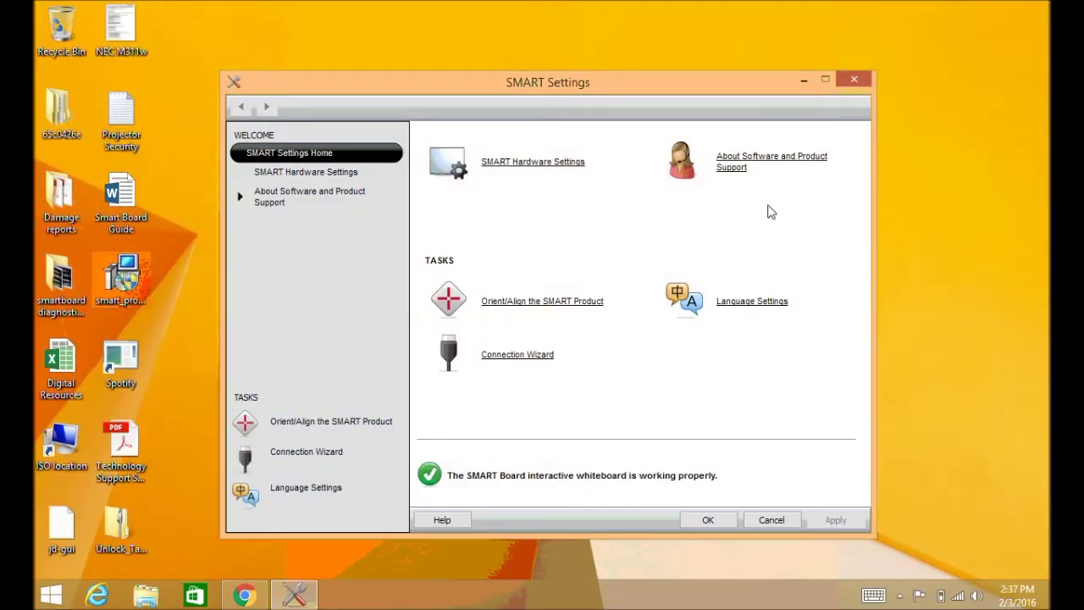
View the available categories in SMART Hardware Settings and return to the SMART Settings home page
{"action": "left_click", "coordinate": [506, 161]}
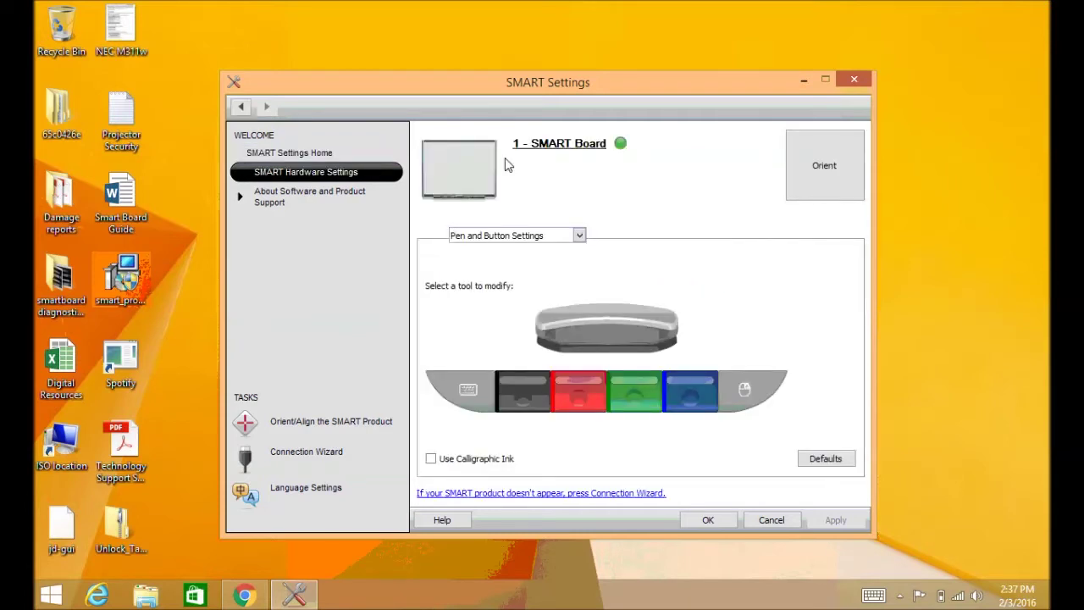
{"action": "left_click", "coordinate": [580, 237]}
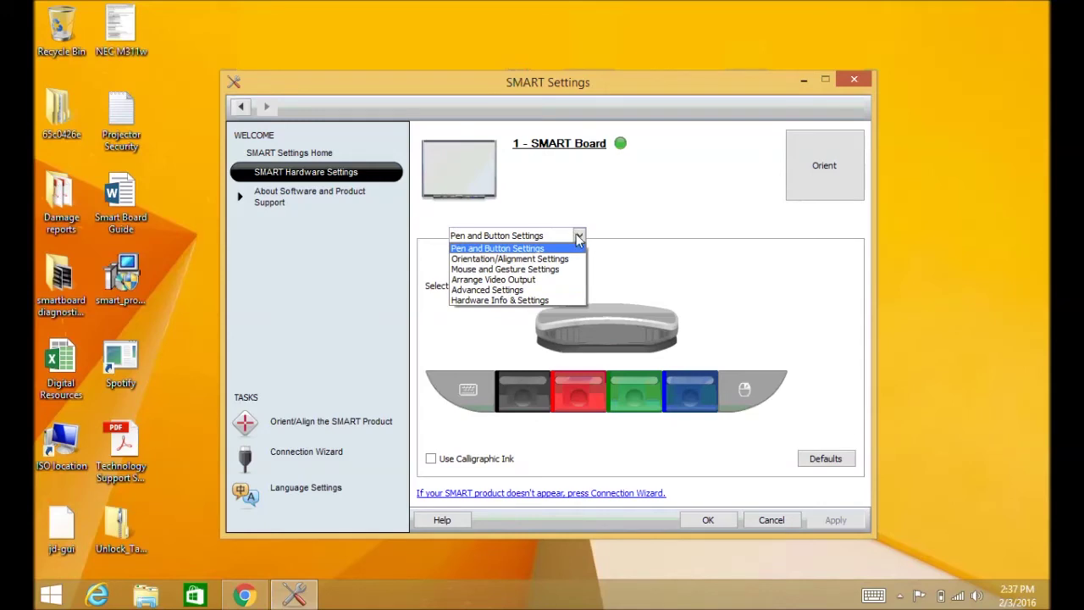
{"action": "left_click", "coordinate": [579, 239]}
{"action": "left_click", "coordinate": [319, 153]}
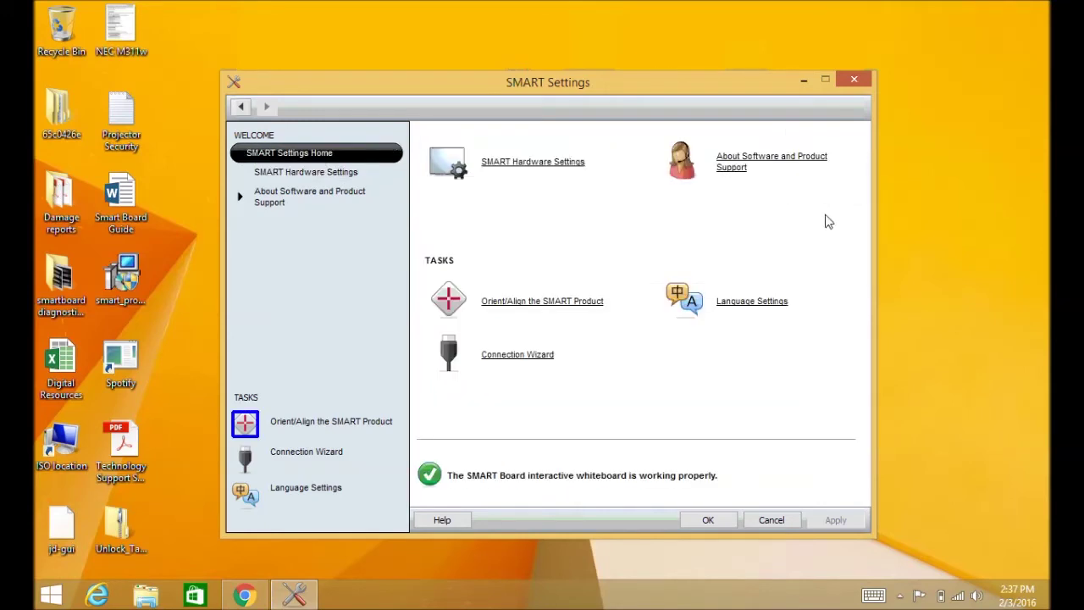
Open Diagnostics from the tools under About Software and Product Support and view the end of the message log
{"action": "left_click", "coordinate": [744, 169]}
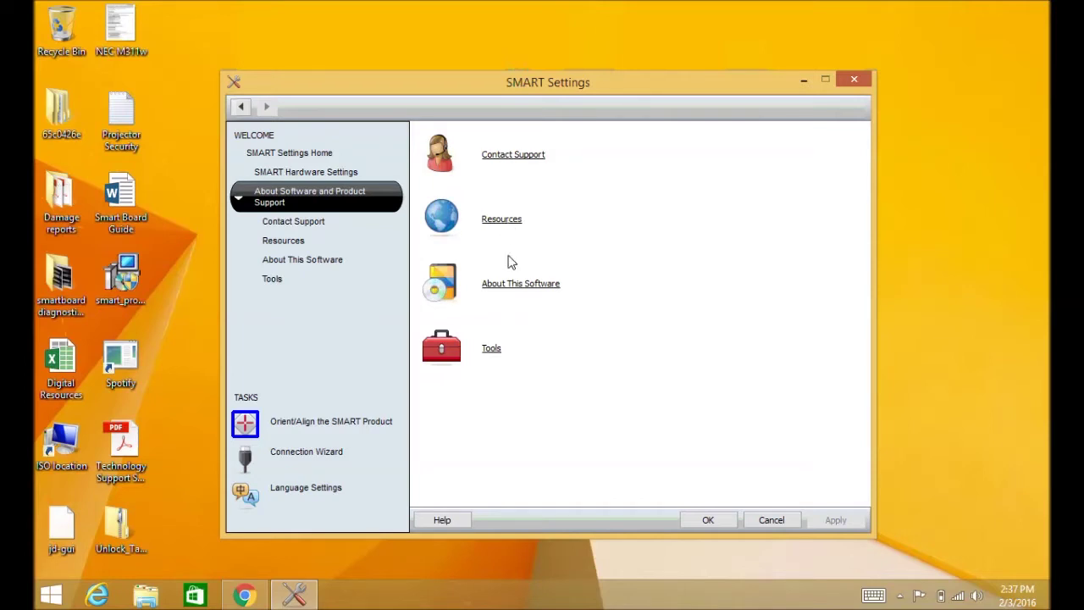
{"action": "left_click", "coordinate": [491, 350]}
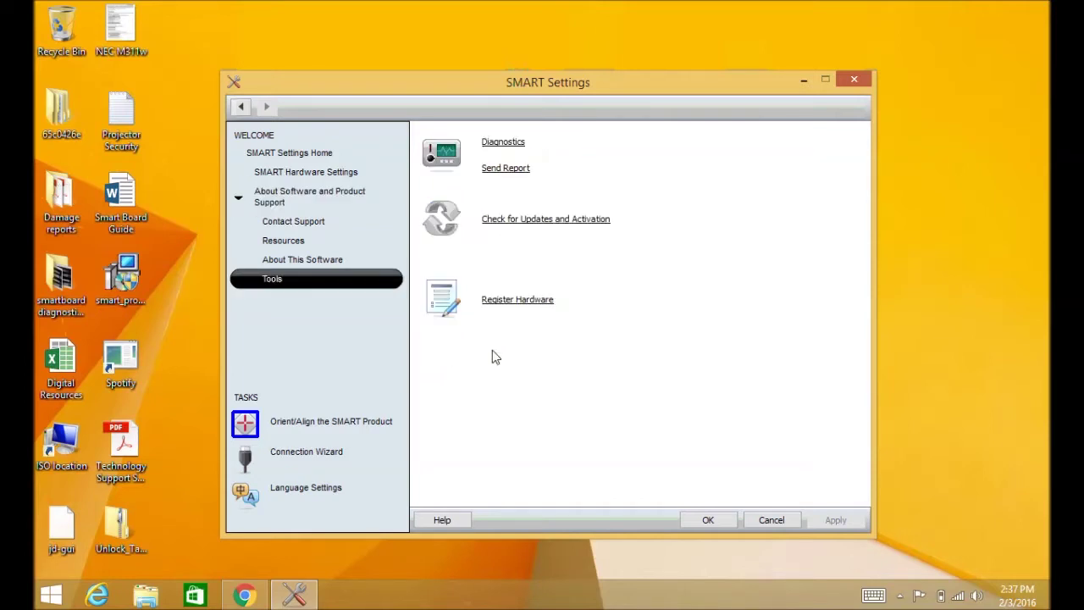
{"action": "left_click", "coordinate": [506, 144]}
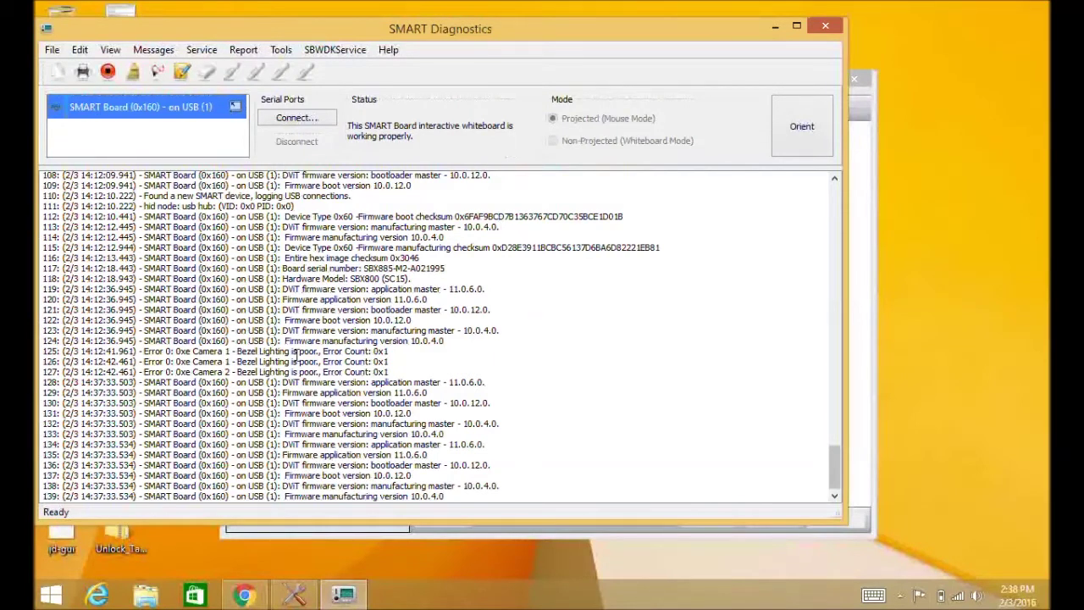
{"action": "left_click_drag", "start_coordinate": [835, 466], "coordinate": [809, 511]}
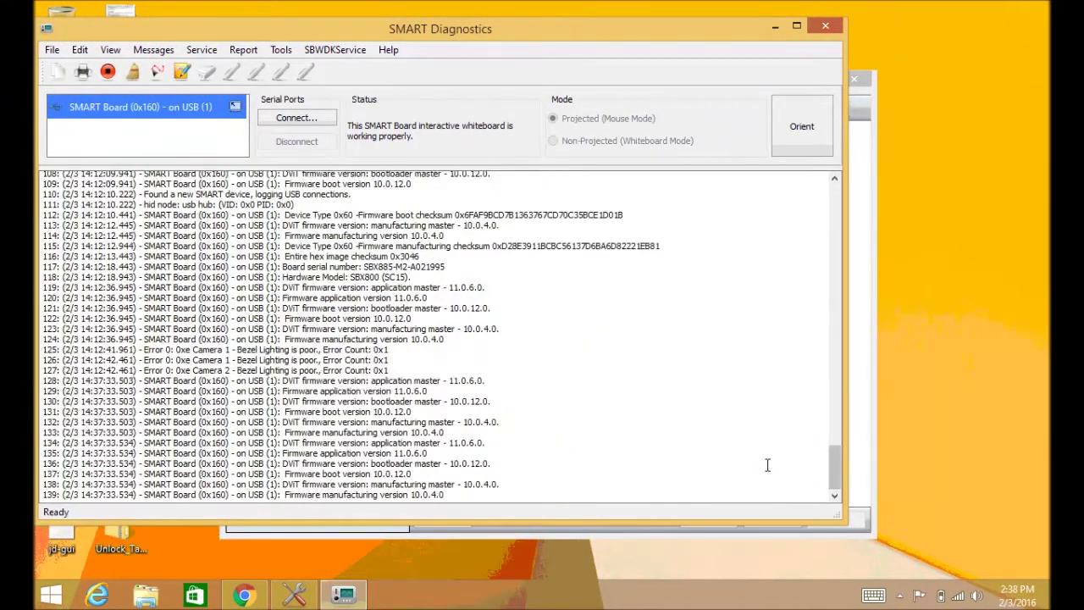
Show the SBX800/SBID8000i Bar in SMART Diagnostics
{"action": "left_click", "coordinate": [53, 50]}
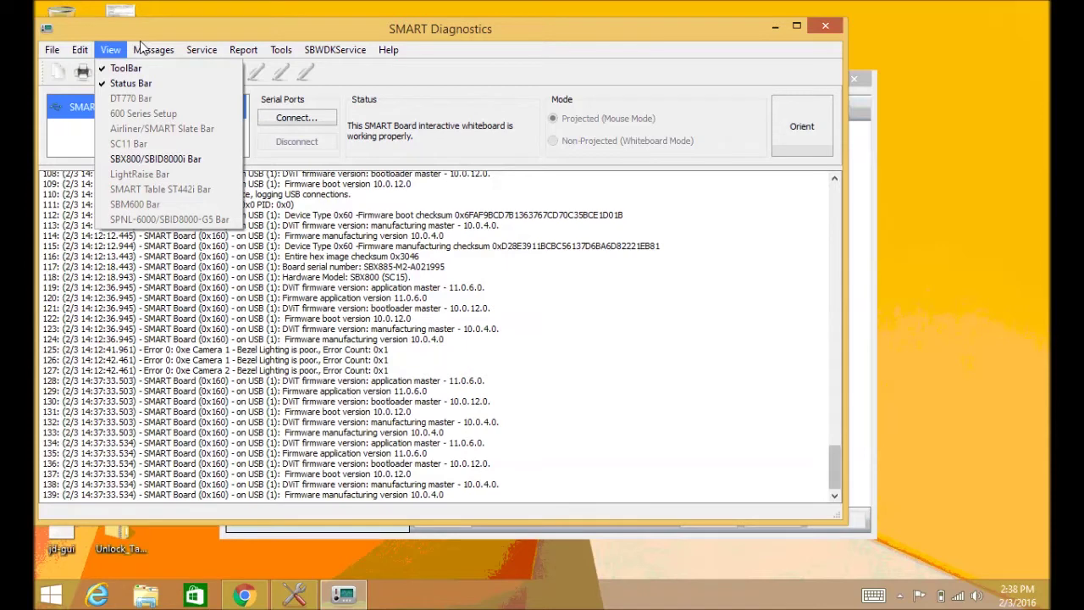
{"action": "mouse_move", "coordinate": [153, 49]}
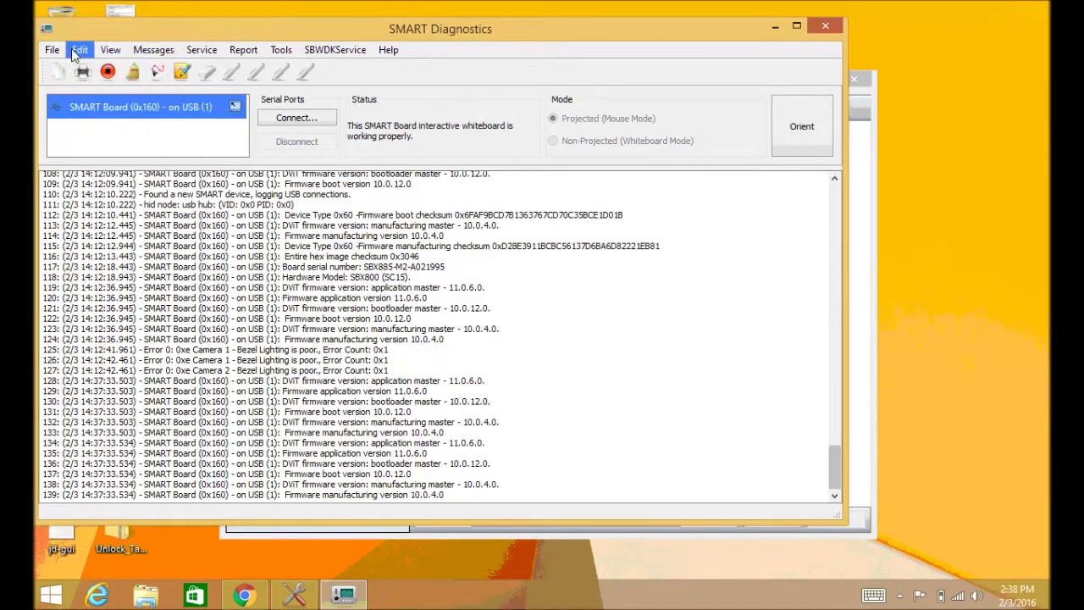
{"action": "mouse_move", "coordinate": [105, 51]}
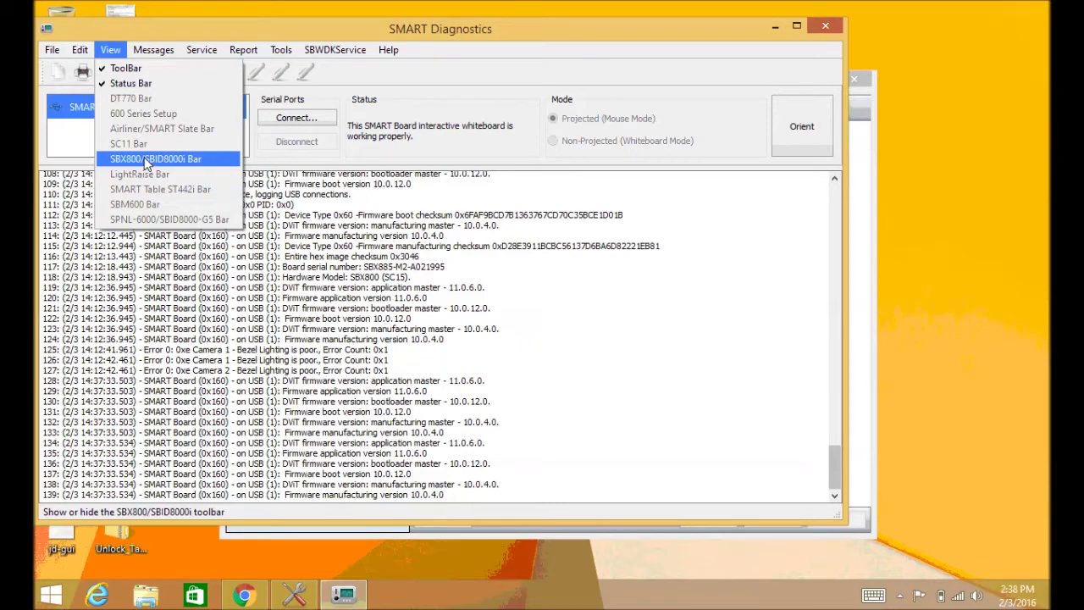
{"action": "left_click", "coordinate": [146, 159]}
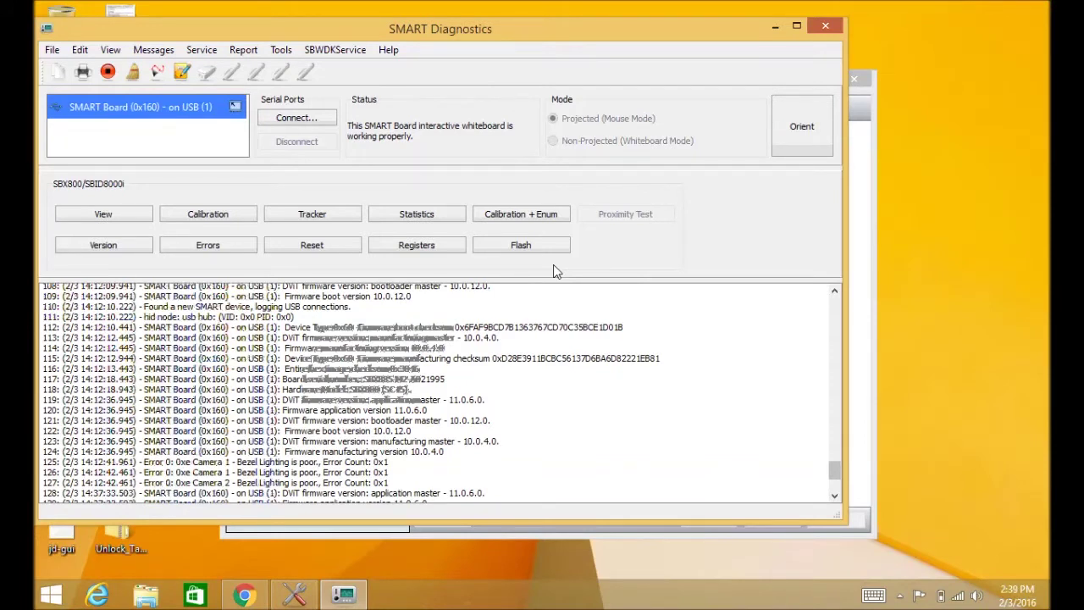
Capture the images of all four whiteboard cameras in DViTView, close it, and run Calibration + Enum
{"action": "left_click", "coordinate": [99, 218]}
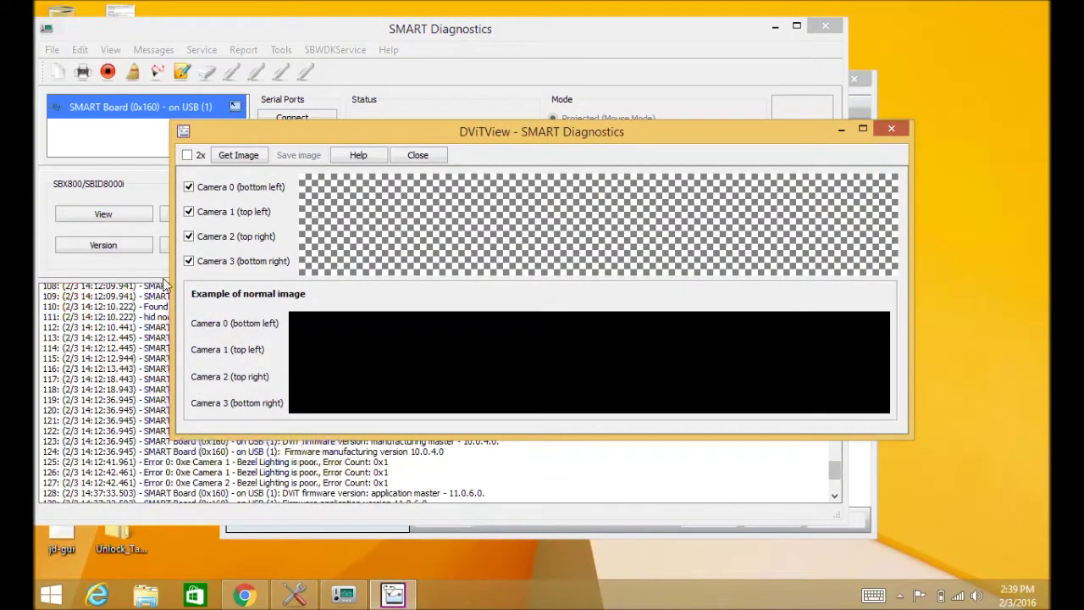
{"action": "left_click", "coordinate": [238, 156]}
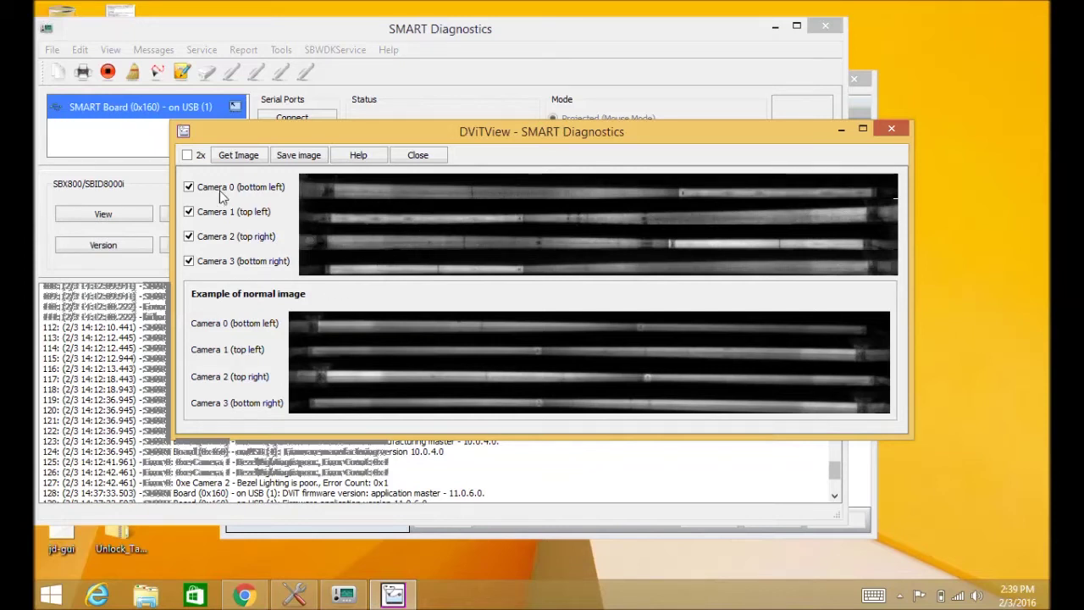
{"action": "left_click", "coordinate": [254, 156]}
{"action": "left_click", "coordinate": [417, 155]}
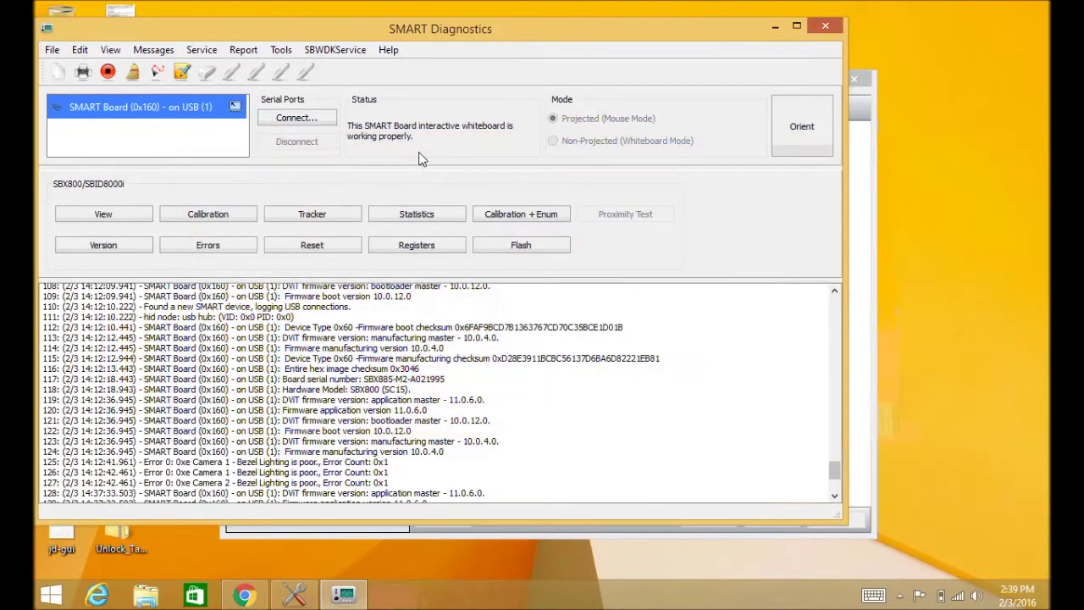
{"action": "left_click", "coordinate": [525, 214]}
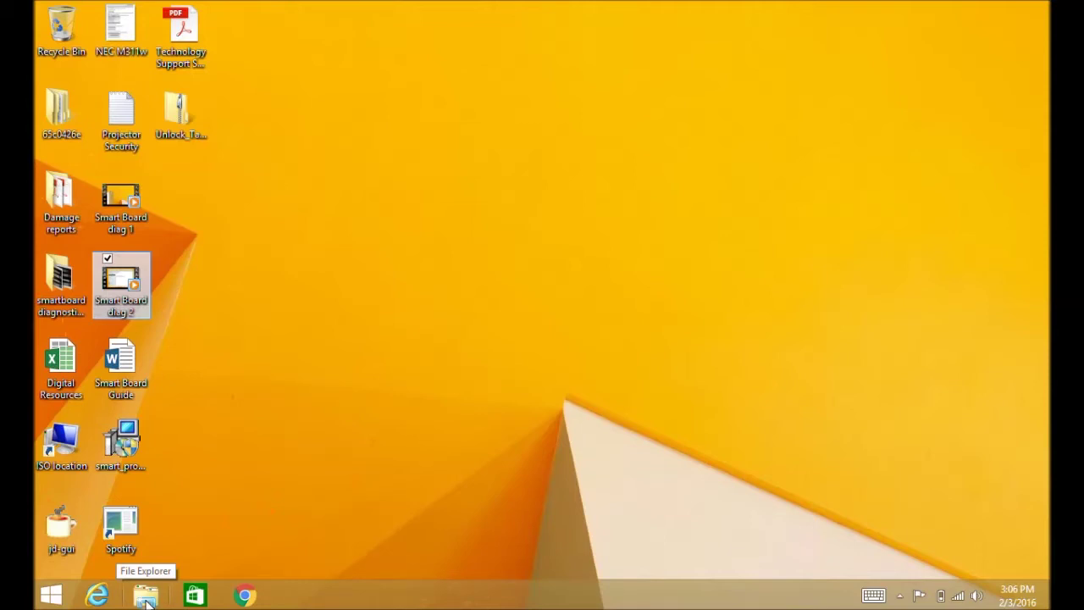
Open the folder C:\Program Files (x86)\SMART Technologies\SMART Product Drivers in File Explorer
{"action": "left_click", "coordinate": [146, 597]}
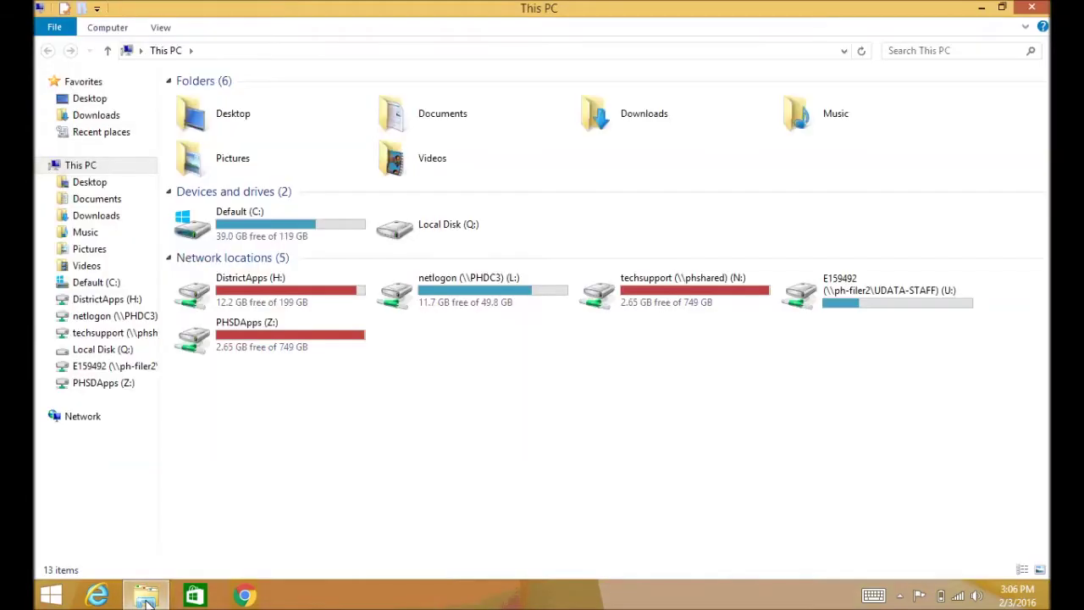
{"action": "double_click", "coordinate": [227, 235]}
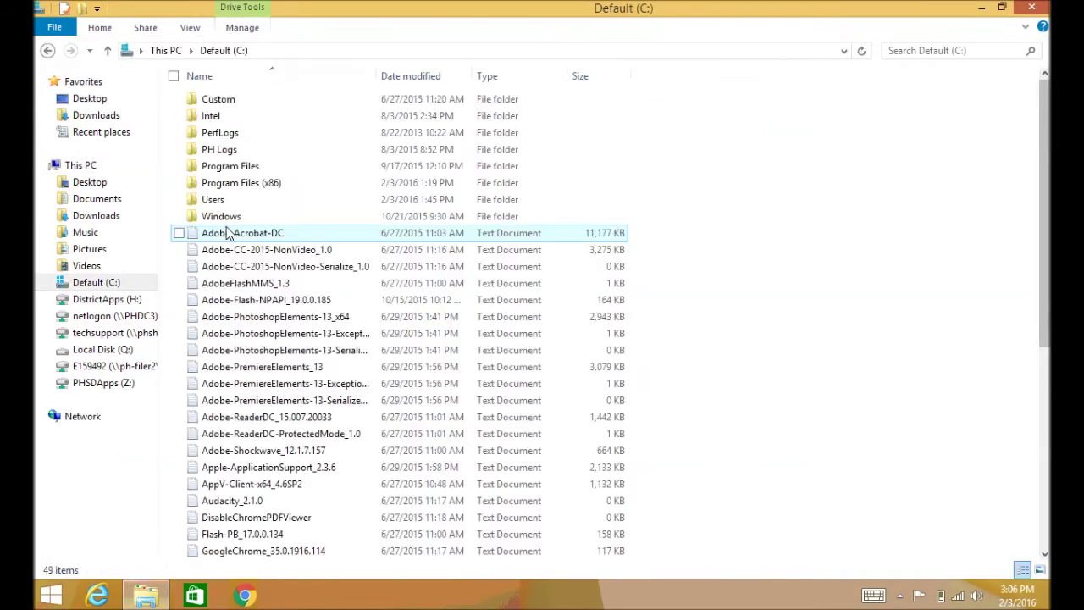
{"action": "double_click", "coordinate": [245, 189]}
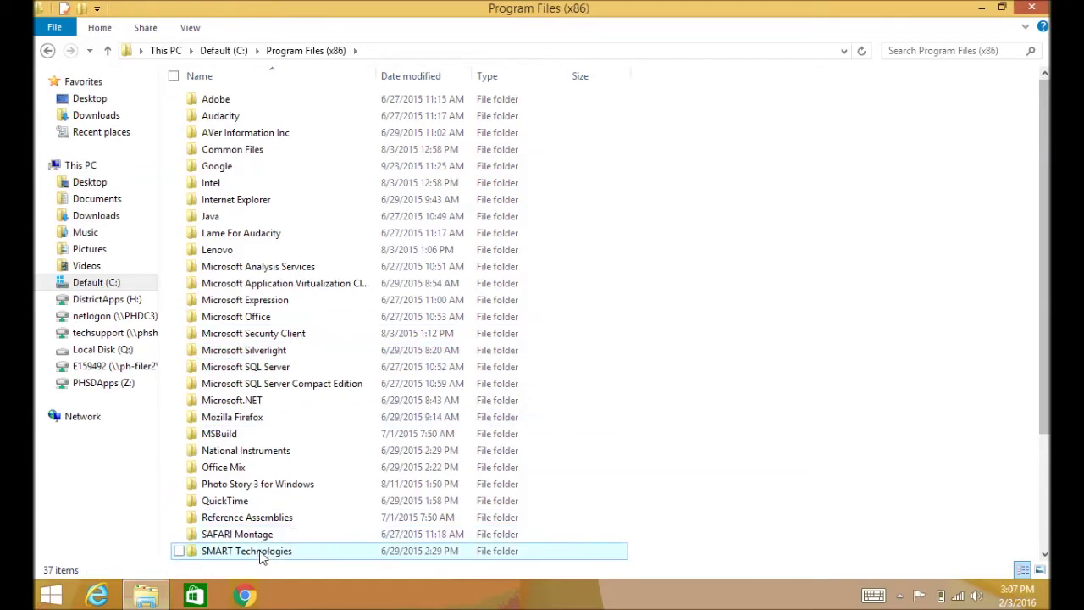
{"action": "double_click", "coordinate": [263, 553]}
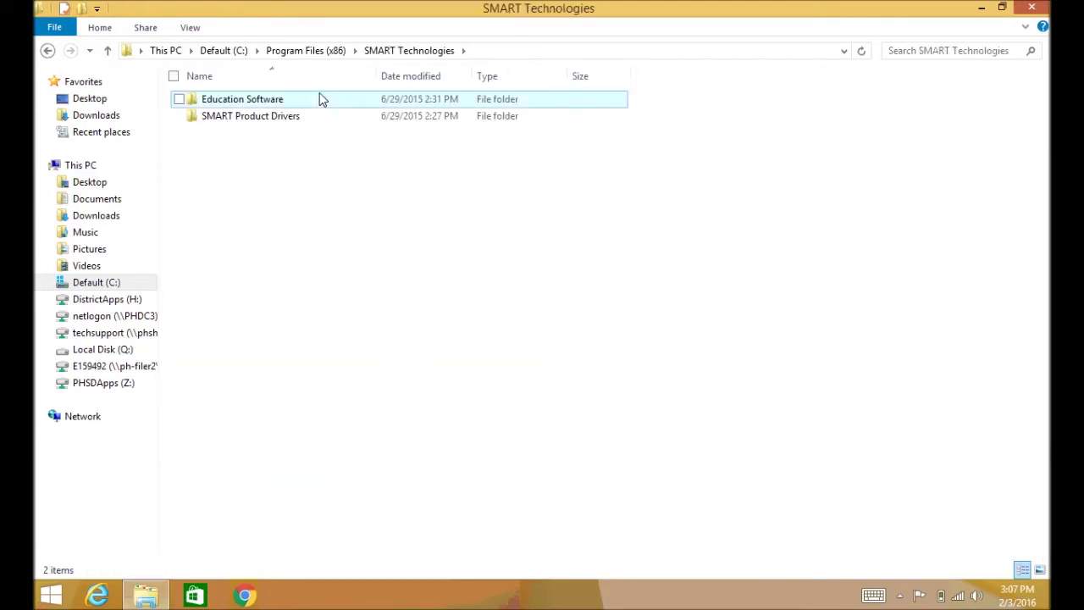
{"action": "double_click", "coordinate": [252, 119]}
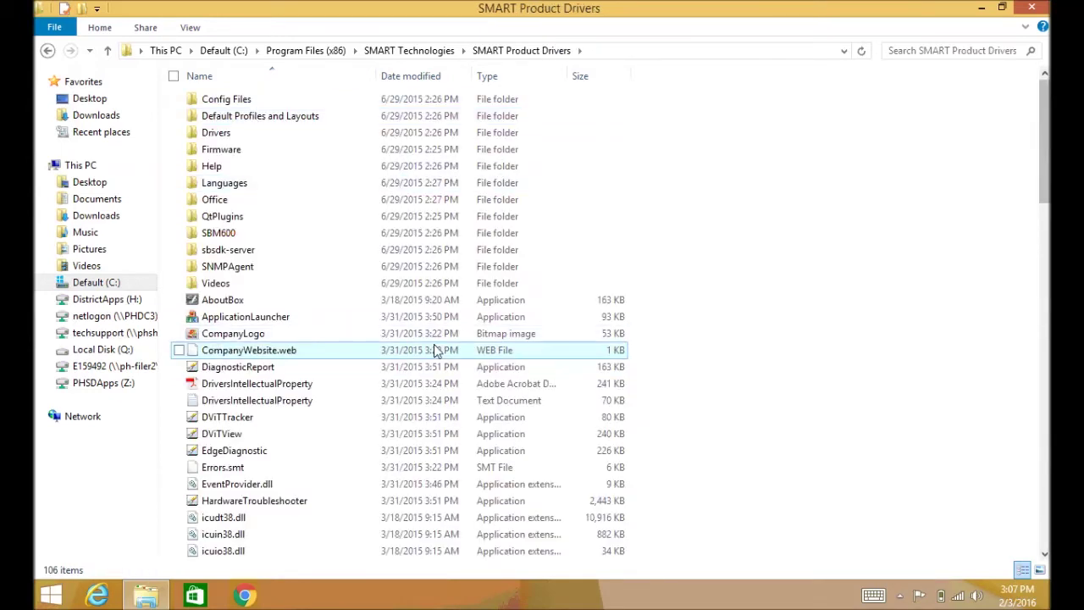
Launch SMARTFirmwareUpdater from the SMART Product Drivers folder
{"action": "left_click_drag", "start_coordinate": [1045, 556], "coordinate": [1047, 555]}
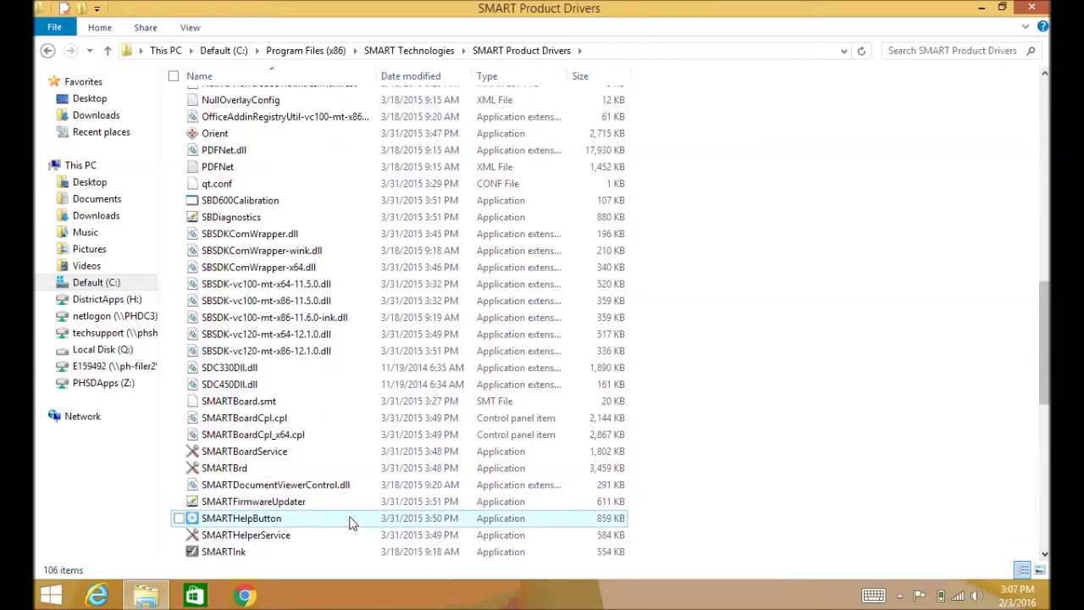
{"action": "left_click", "coordinate": [258, 507]}
{"action": "double_click", "coordinate": [259, 506]}
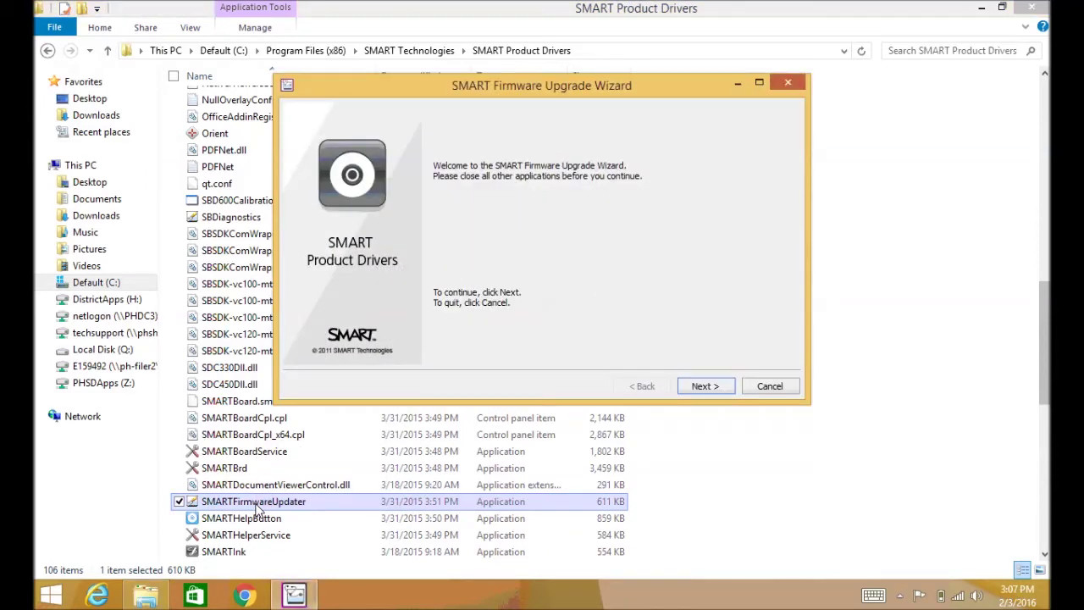
Continue past the firmware wizard's welcome page and mark the SBX800 (SC15) Bootloader and Application firmware for update
{"action": "left_click", "coordinate": [707, 388]}
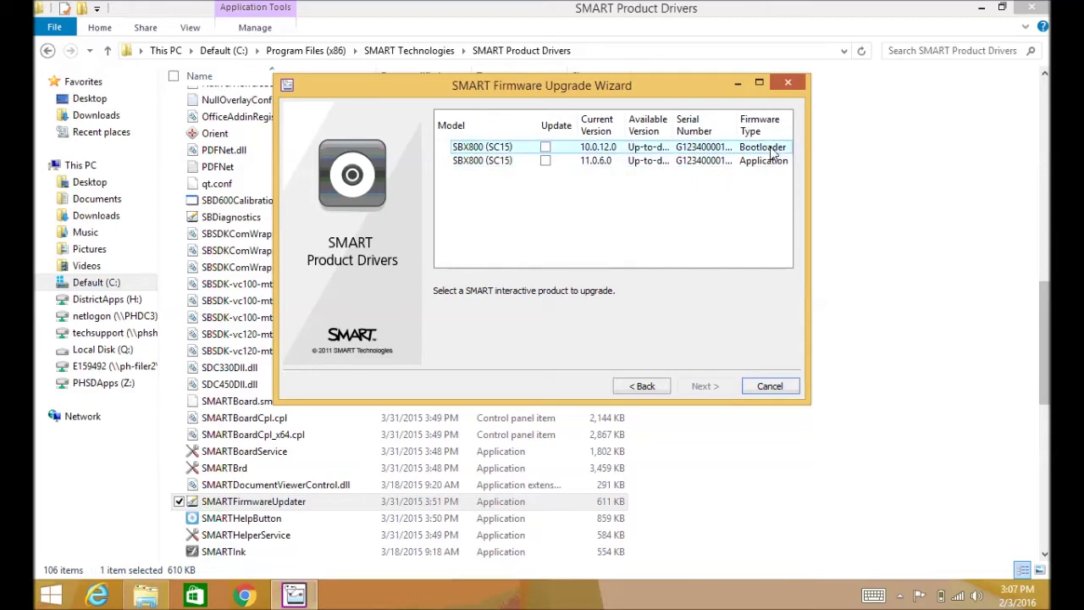
{"action": "left_click", "coordinate": [545, 147]}
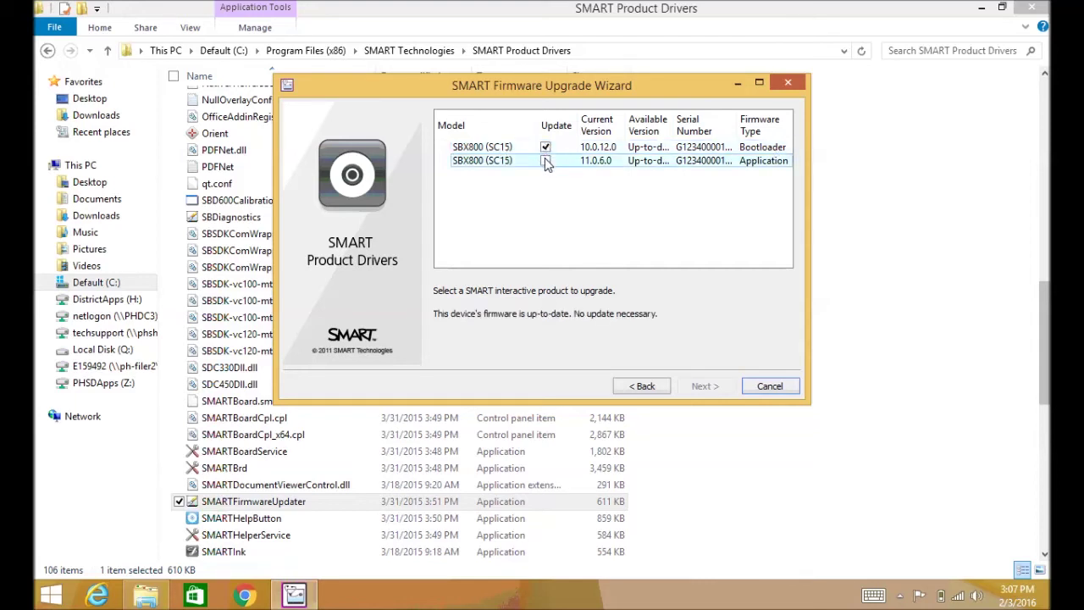
{"action": "left_click", "coordinate": [545, 161]}
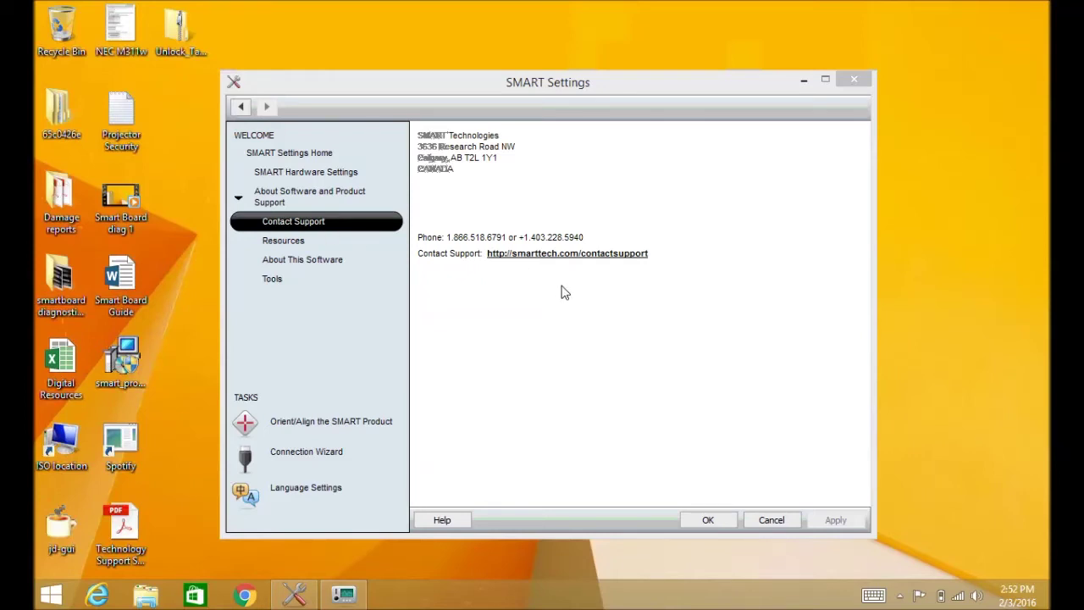
Open SMART's contact support website from SMART Settings and go to the Interactive whiteboard support form for Education
{"action": "left_click", "coordinate": [521, 263]}
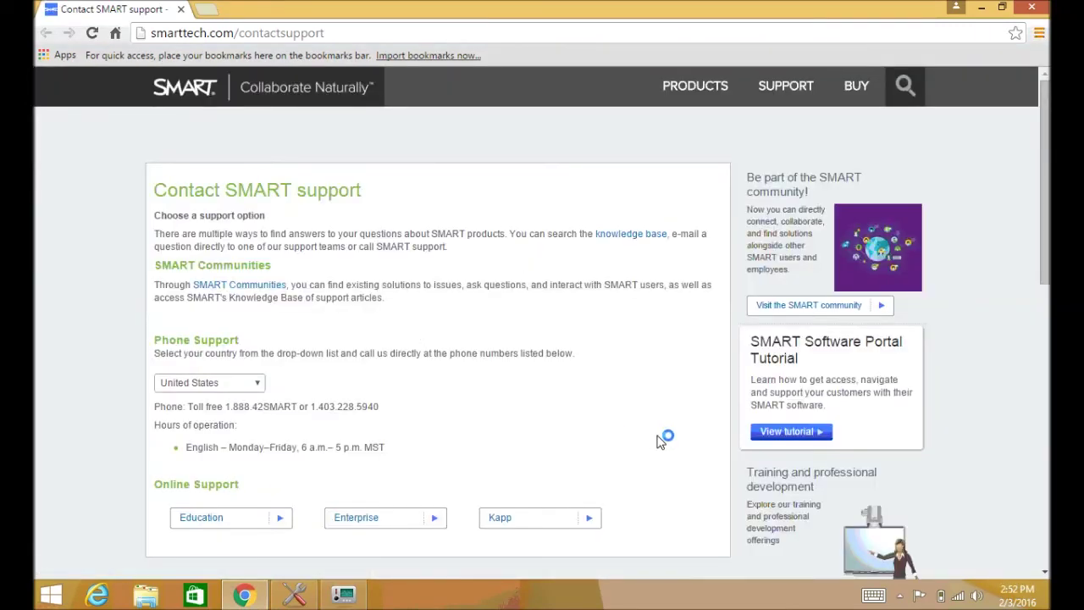
{"action": "scroll", "coordinate": [660, 442], "scroll_direction": "down", "scroll_amount": 1}
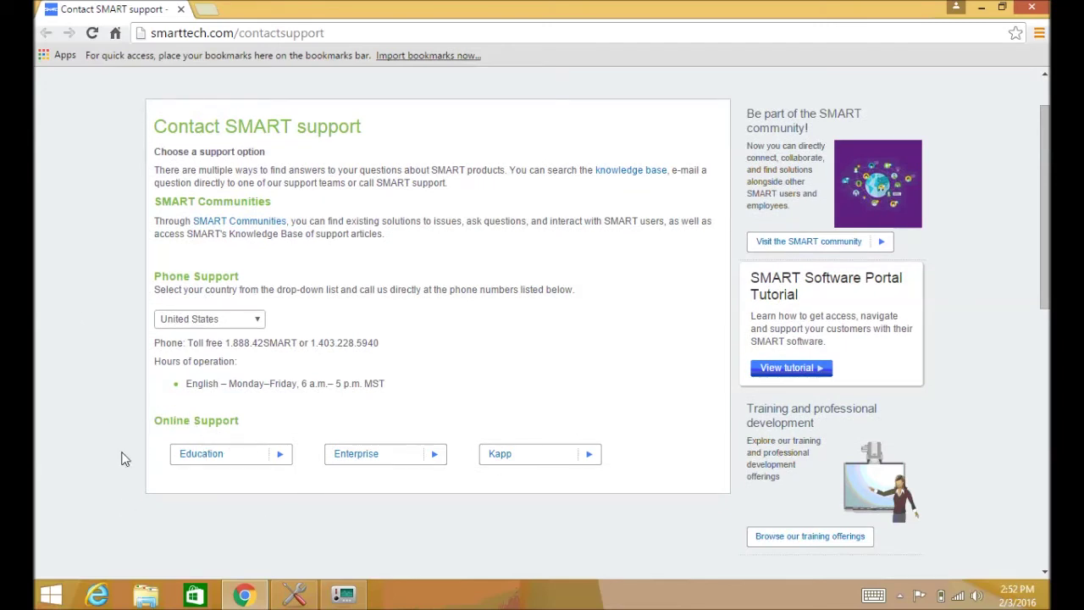
{"action": "left_click", "coordinate": [230, 466]}
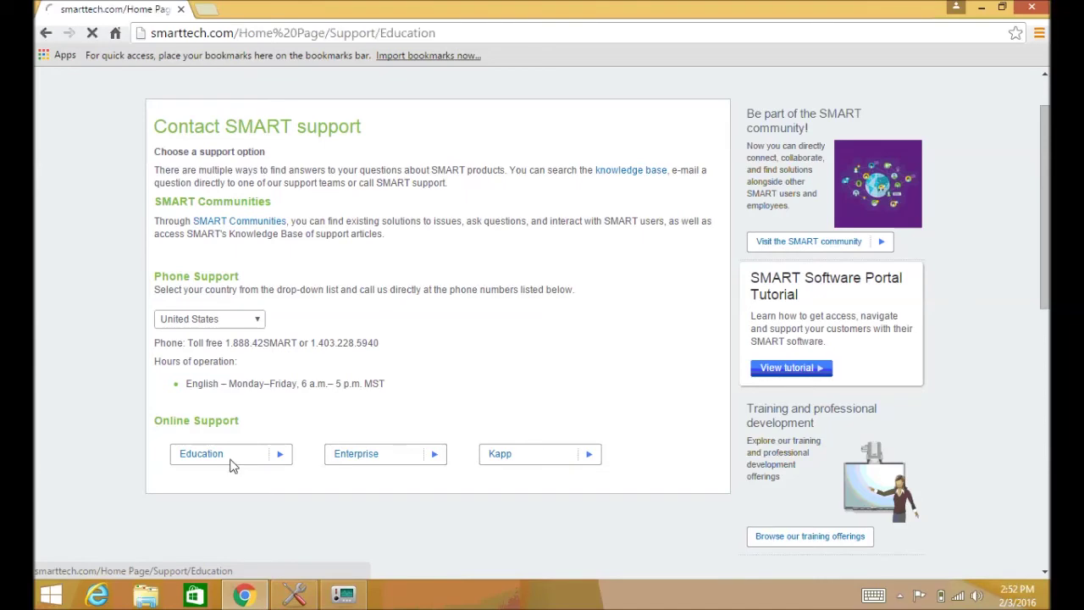
{"action": "scroll", "coordinate": [230, 466], "scroll_direction": "down", "scroll_amount": 2}
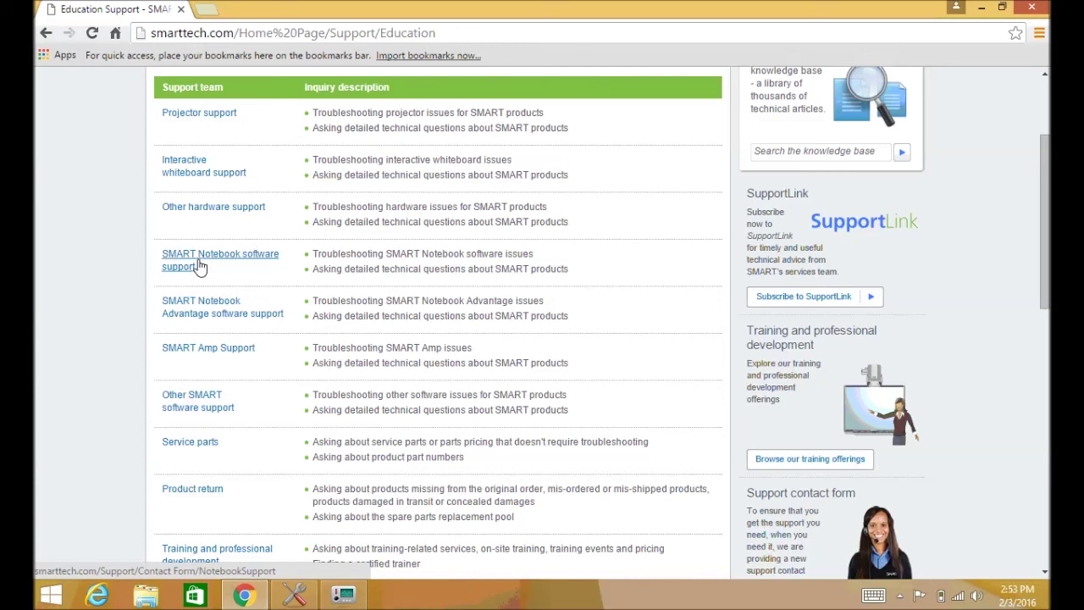
{"action": "left_click", "coordinate": [190, 181]}
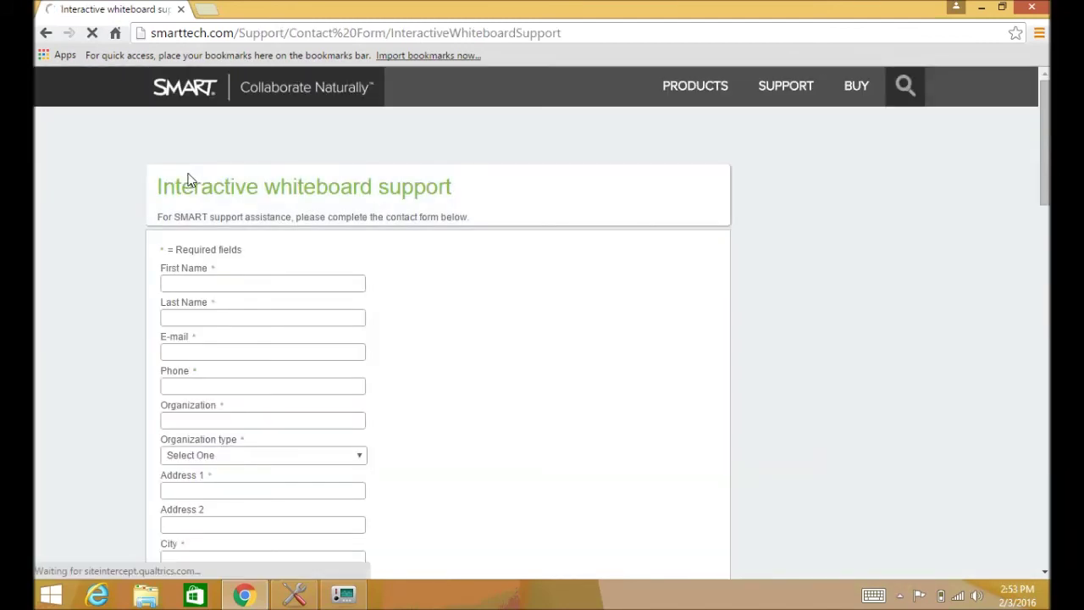
Examine the support form's fields from the contact details down to the problem description, serial number, operating system and file upload
{"action": "scroll", "coordinate": [190, 178], "scroll_direction": "down", "scroll_amount": 3}
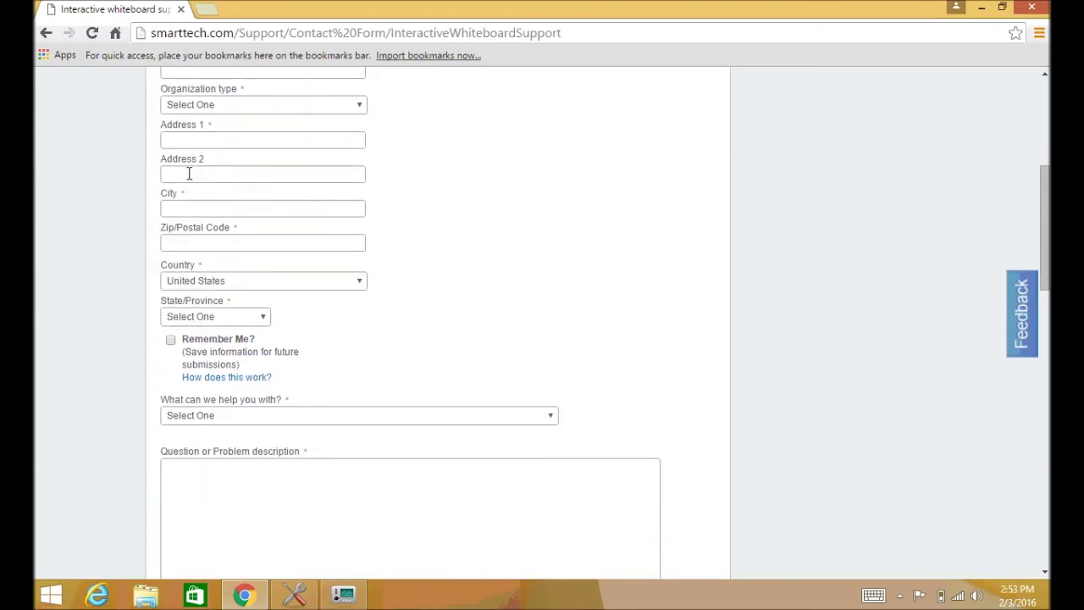
{"action": "scroll", "coordinate": [190, 176], "scroll_direction": "down", "scroll_amount": 3}
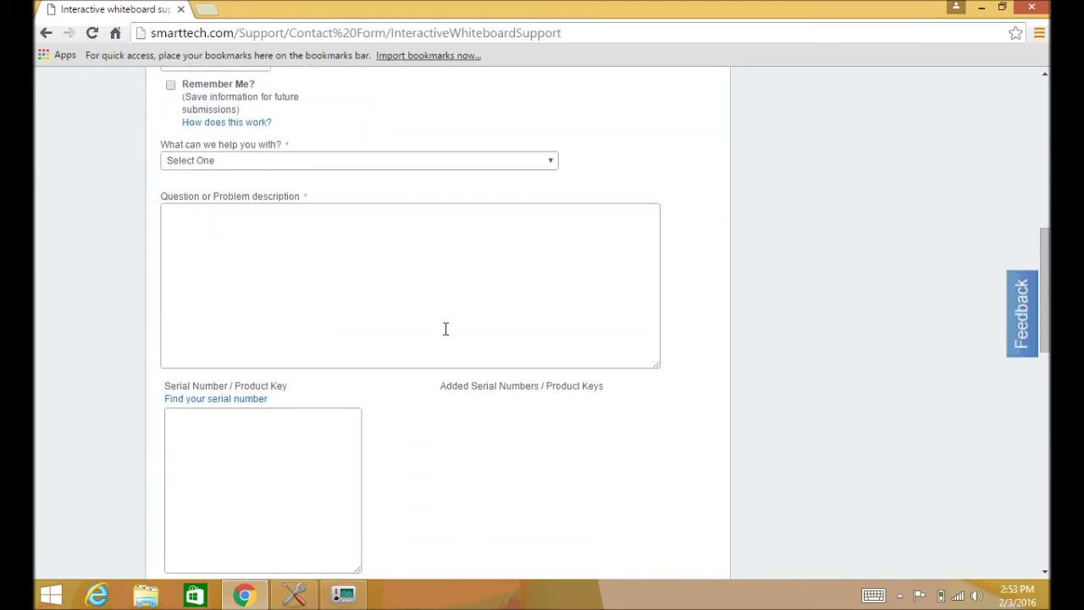
{"action": "scroll", "coordinate": [310, 340], "scroll_direction": "down", "scroll_amount": 1}
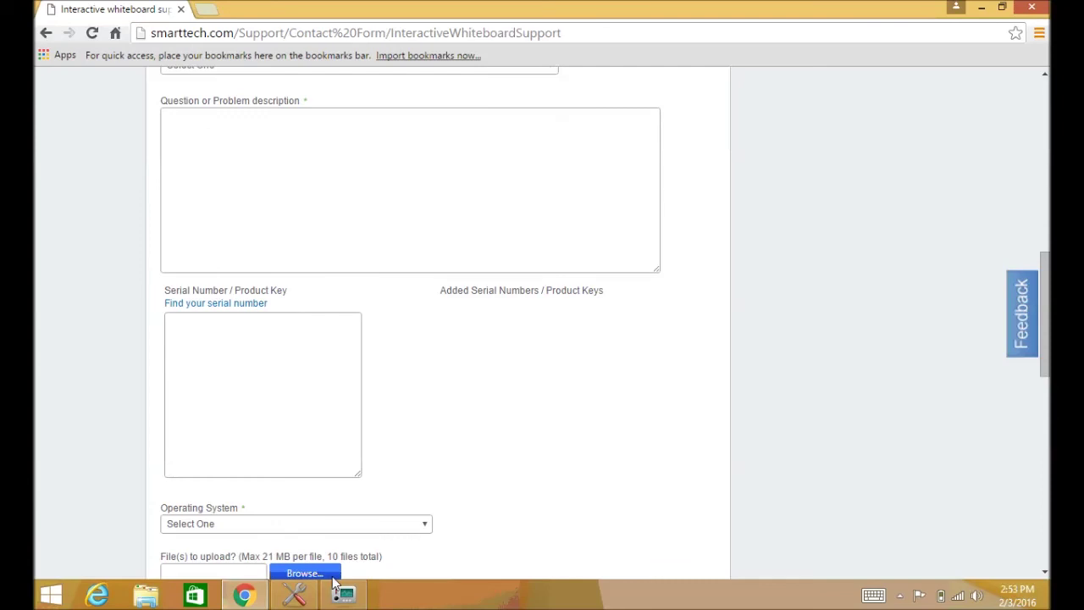
{"action": "scroll", "coordinate": [333, 572], "scroll_direction": "down", "scroll_amount": 2}
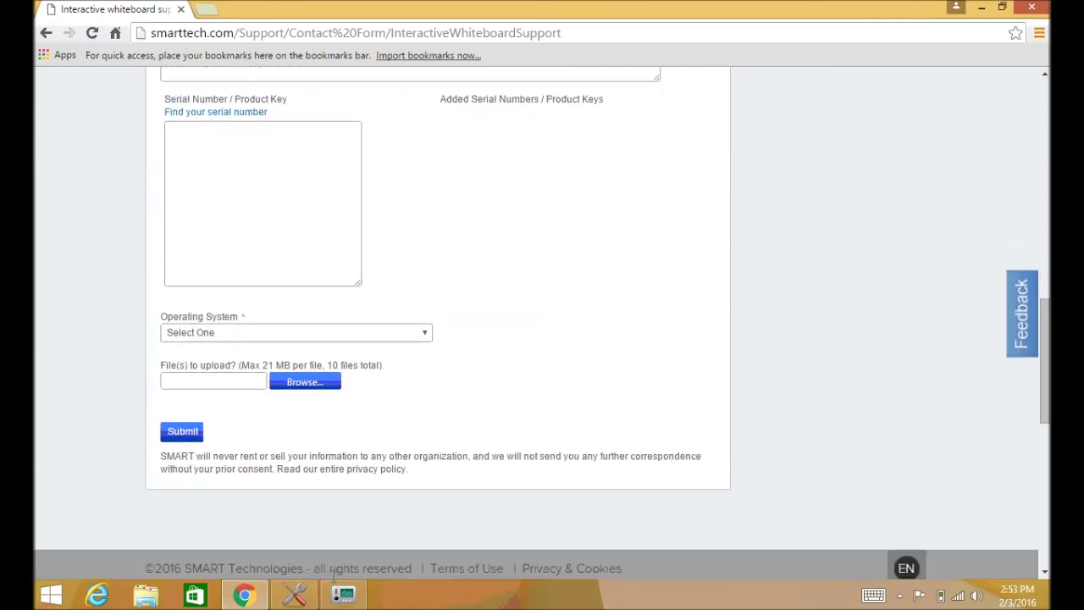